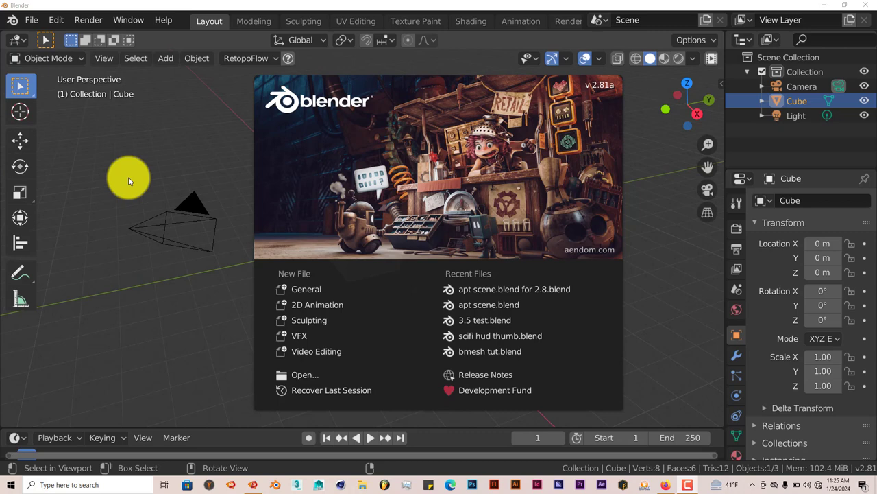
# Search the add-ons in the preferences for "extra" and check whether Add Light: Extra Lights is enabled.
pyautogui.click(56, 20)
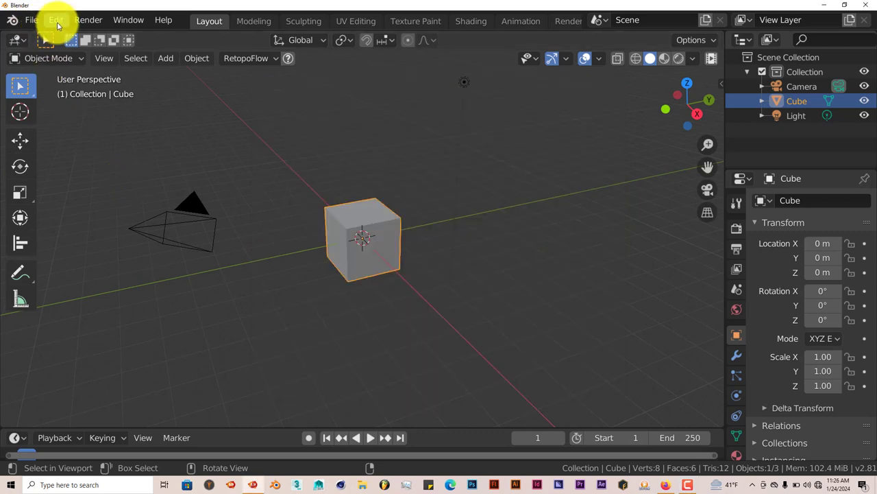
pyautogui.click(56, 20)
pyautogui.click(92, 228)
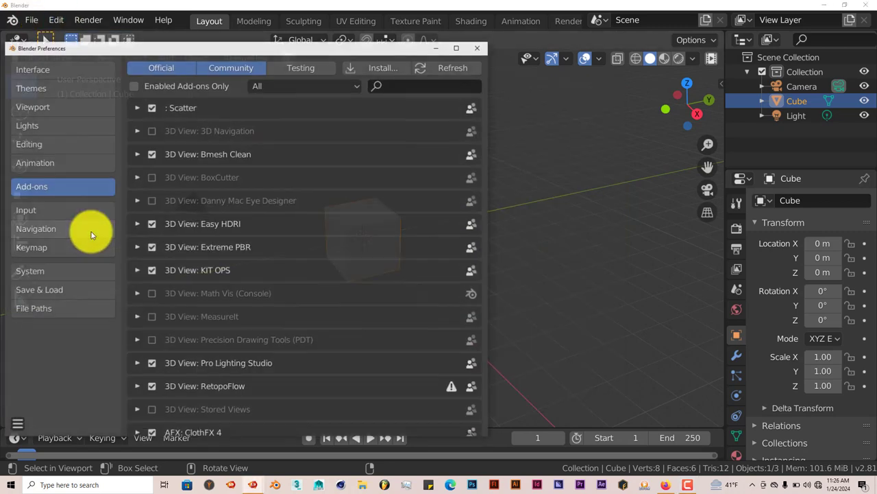
pyautogui.click(389, 70)
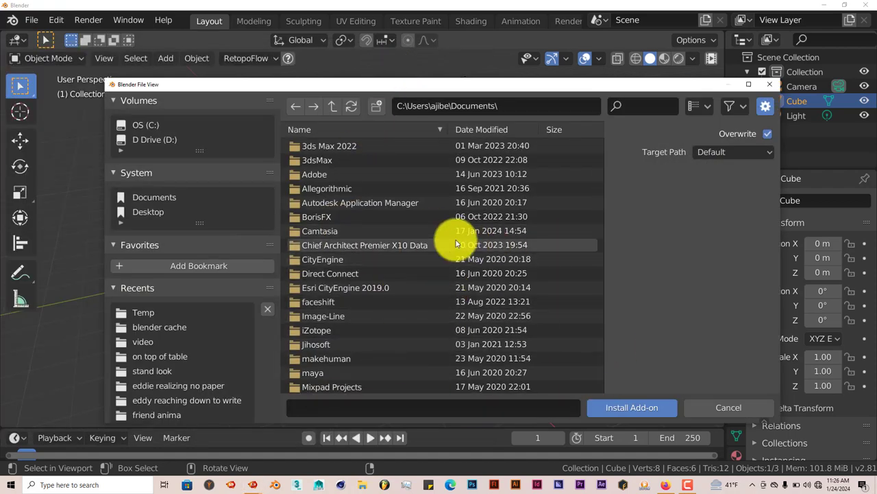
pyautogui.click(774, 84)
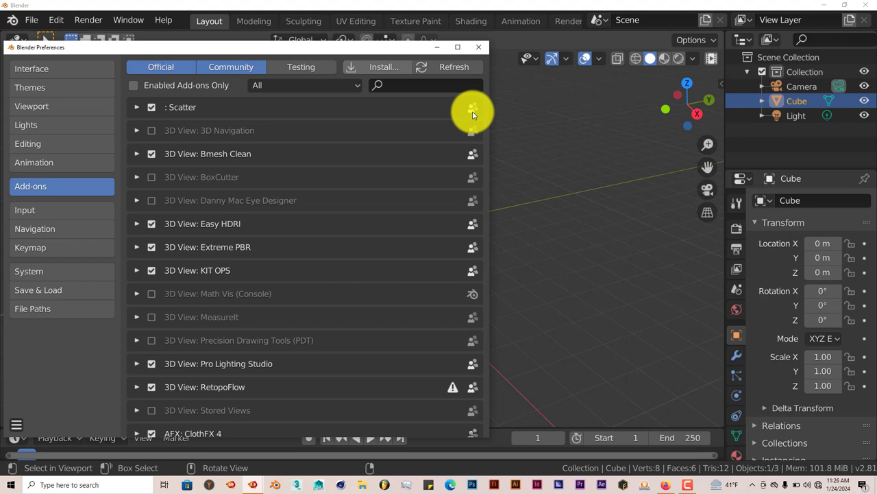
pyautogui.click(455, 85)
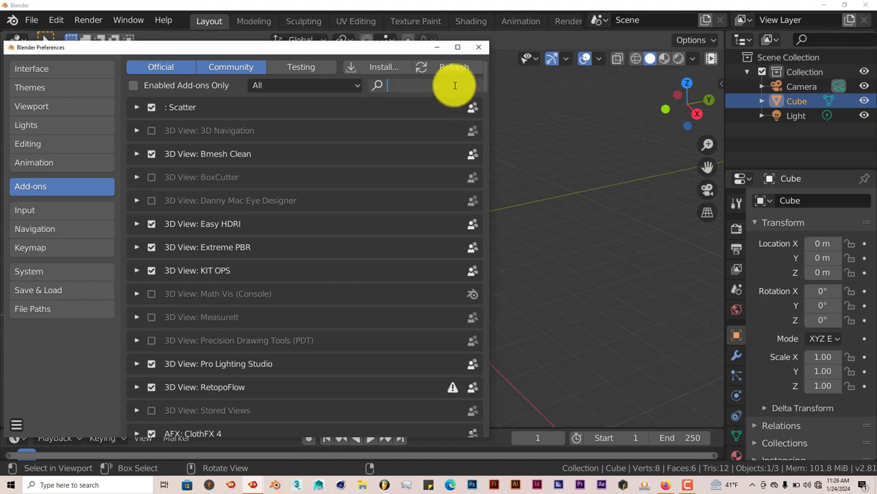
pyautogui.write('extra')
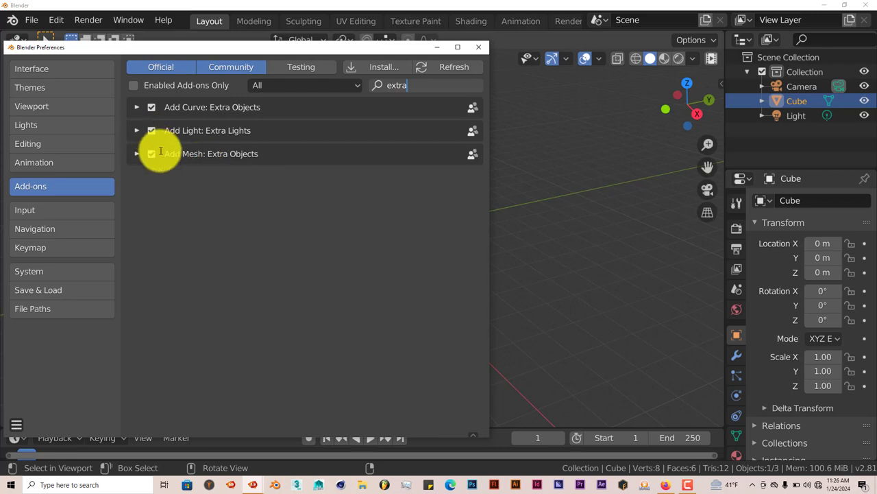
pyautogui.click(479, 47)
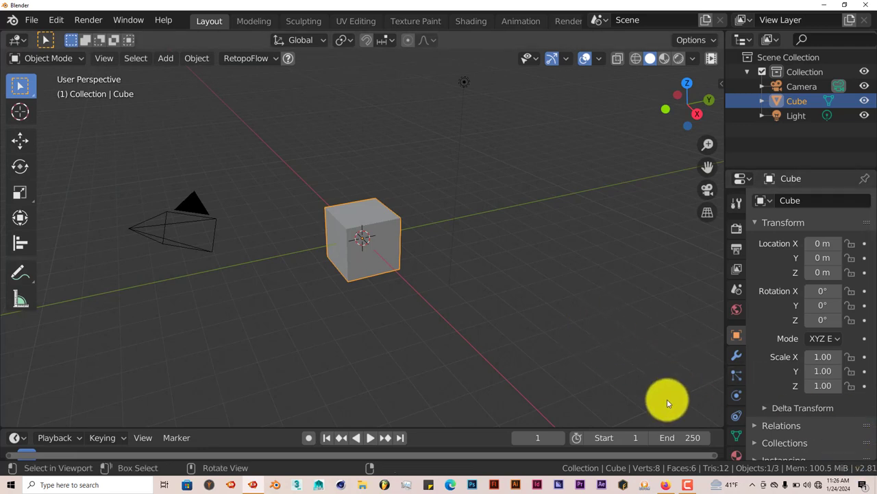
# Examine the natural, incandescent, LED and fluorescent light presets available for adding to the scene.
pyautogui.moveTo(506, 330); pyautogui.dragTo(519, 348, button='middle')
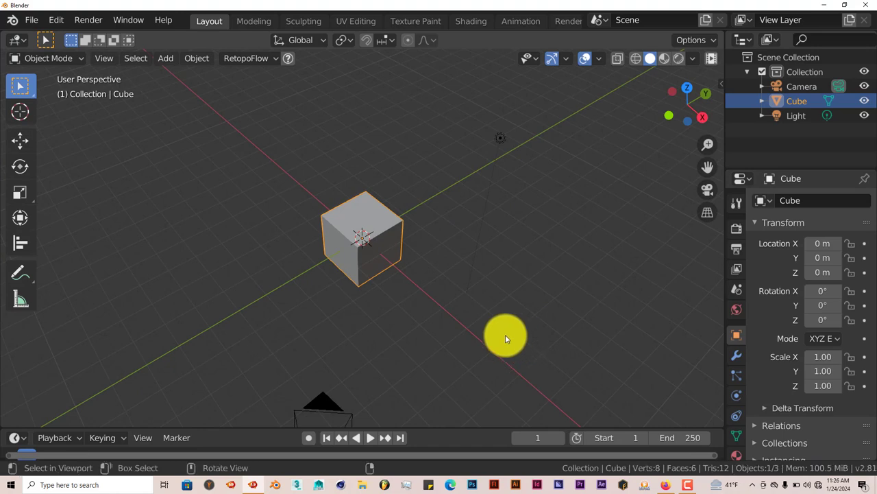
pyautogui.hotkey('shift', 'a')
pyautogui.moveTo(506, 131)
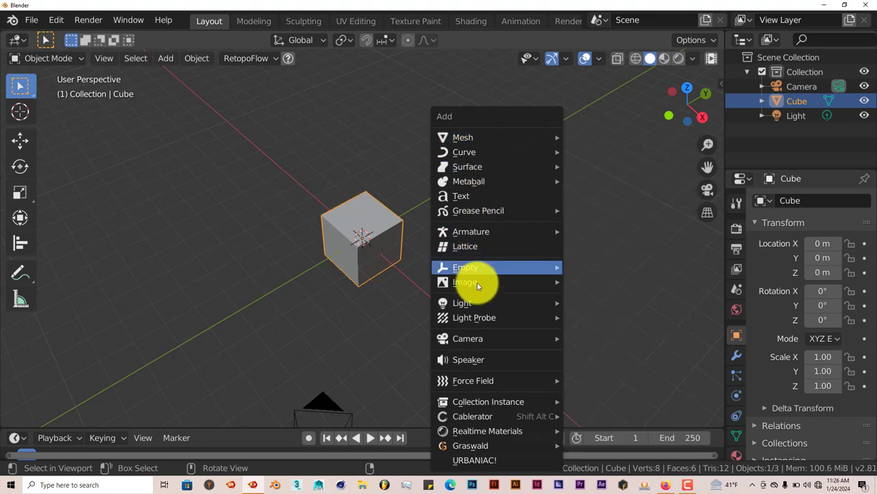
pyautogui.moveTo(477, 307)
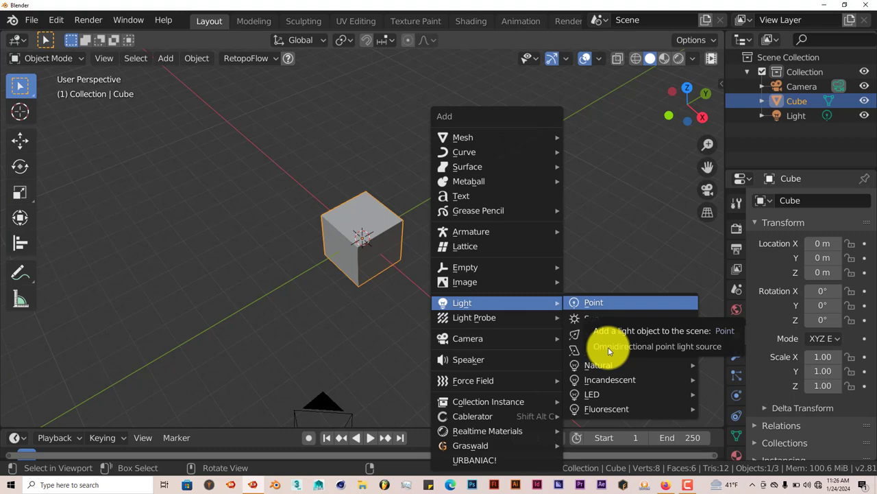
pyautogui.moveTo(610, 368)
pyautogui.moveTo(612, 383)
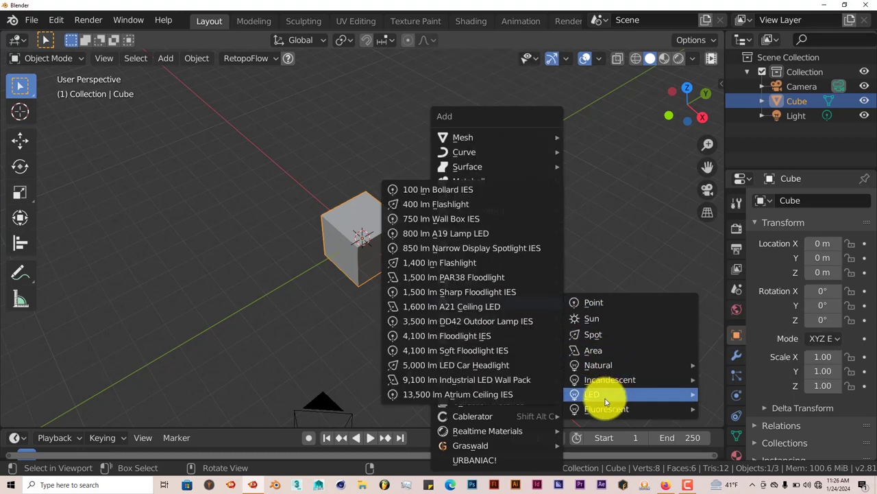
pyautogui.moveTo(607, 410)
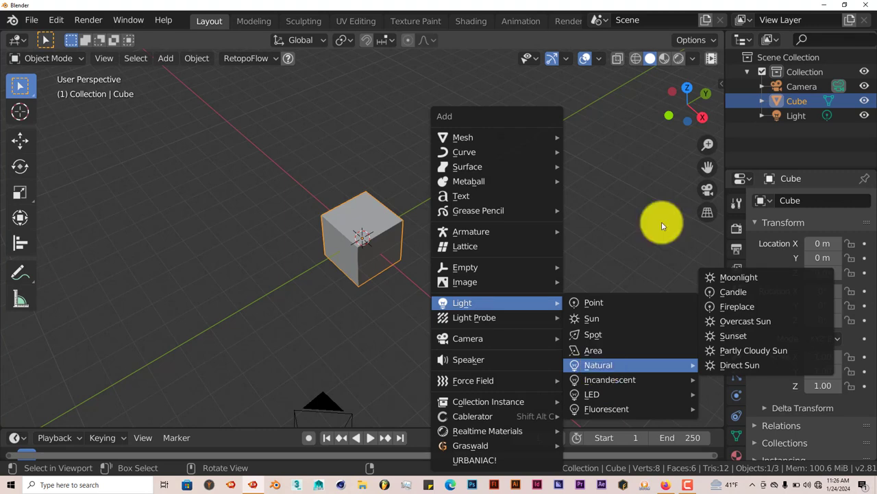
# Delete the default light above the cube from the scene.
pyautogui.moveTo(501, 257); pyautogui.dragTo(523, 243, button='middle')
pyautogui.click(511, 91)
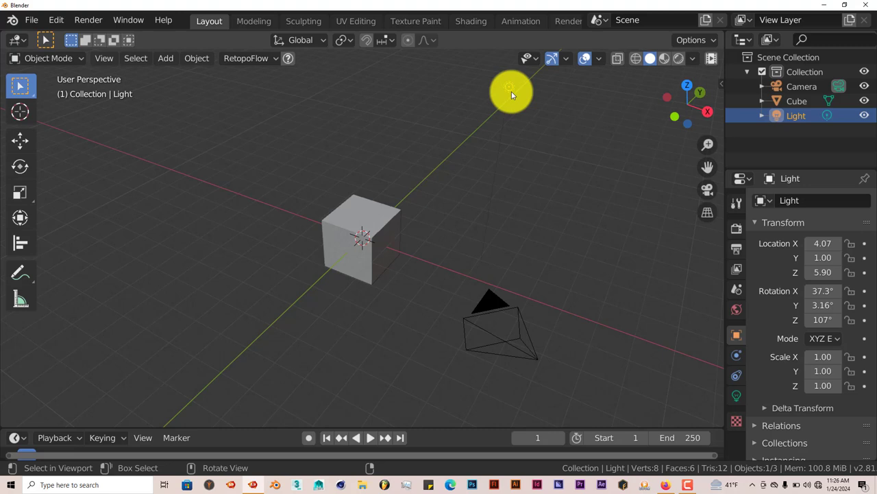
pyautogui.press('Delete')
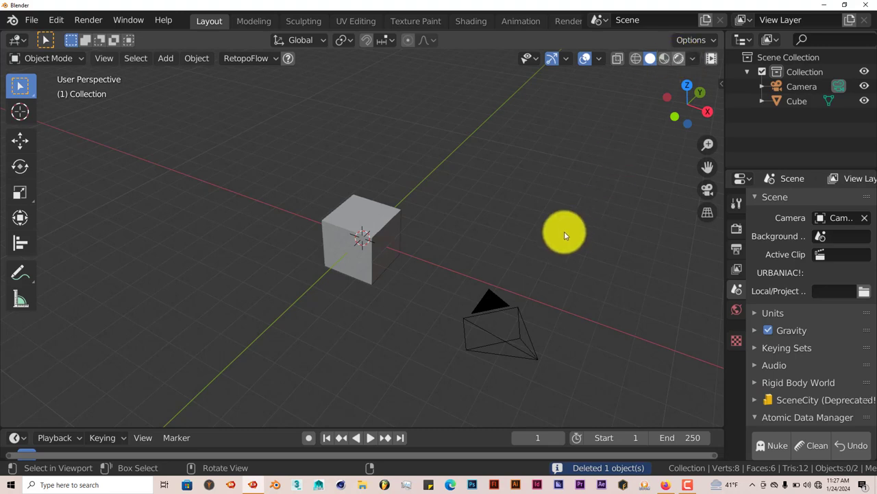
# Switch the 3D viewport to rendered shading.
pyautogui.press('z')
pyautogui.press('8')
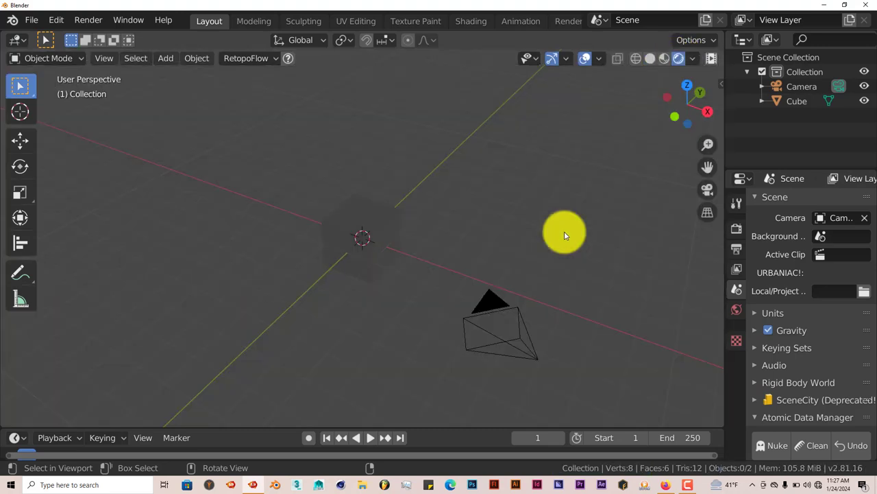
pyautogui.moveTo(564, 233); pyautogui.dragTo(744, 252, button='middle')
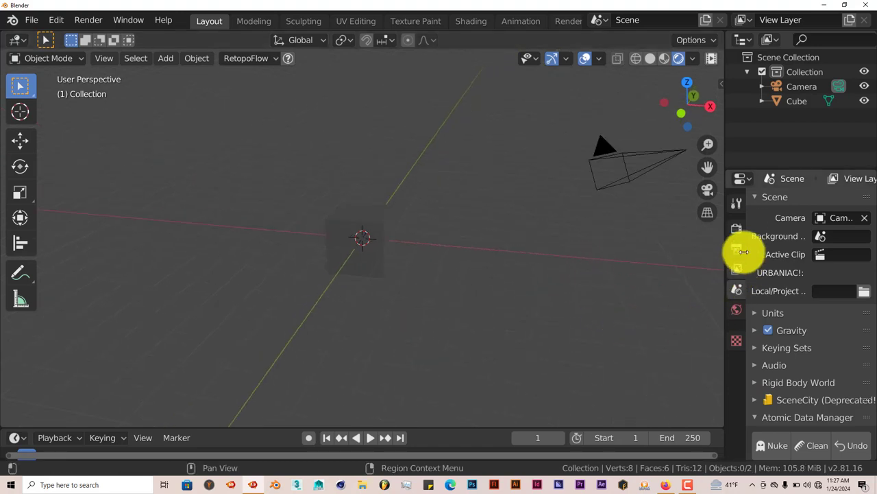
# Set the scene's render engine to Cycles and its device to GPU Compute.
pyautogui.click(737, 228)
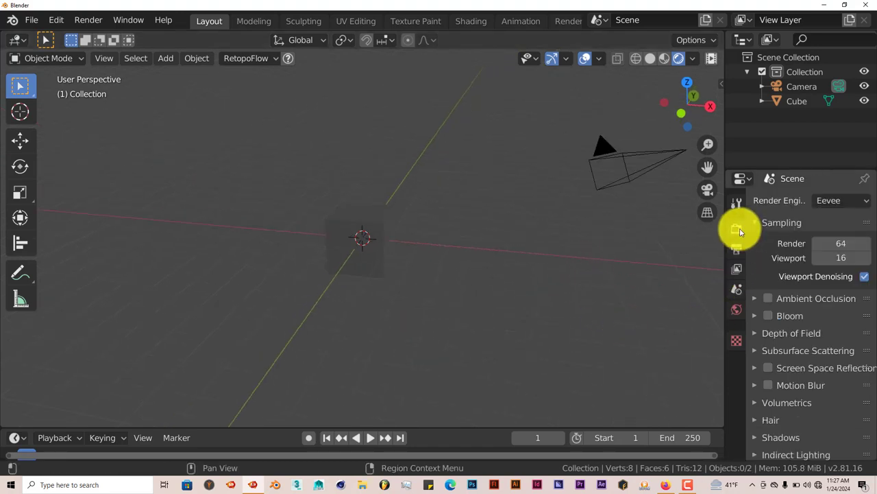
pyautogui.click(827, 207)
pyautogui.click(811, 249)
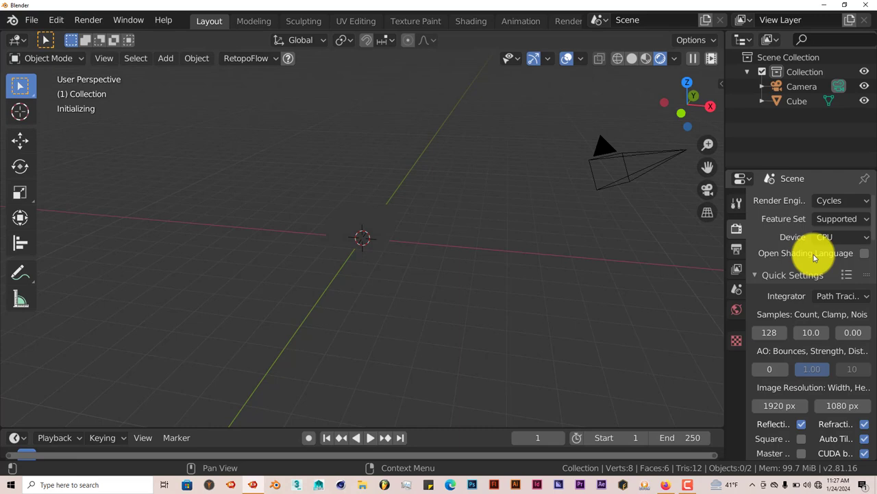
pyautogui.click(850, 239)
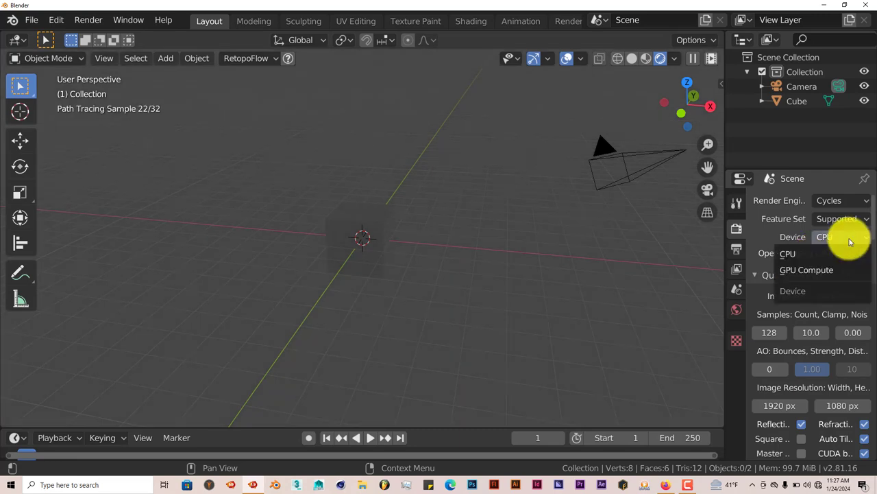
pyautogui.click(832, 272)
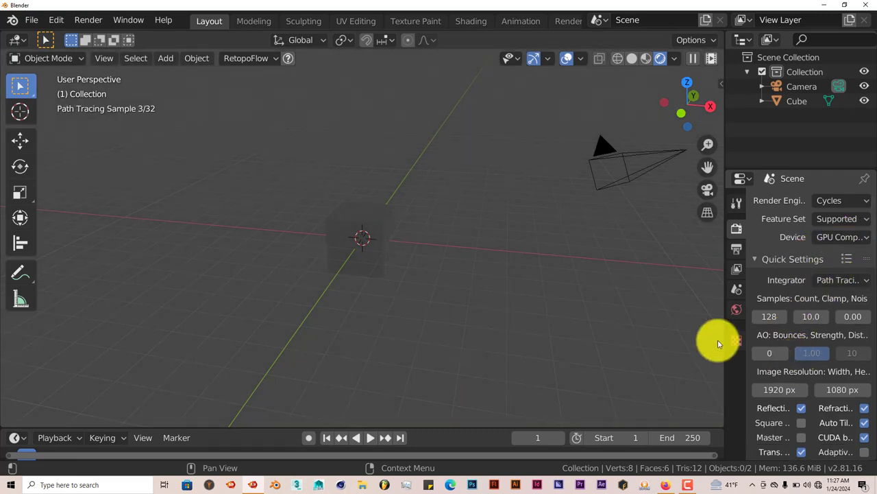
# Darken the world background color to nearly black.
pyautogui.click(742, 308)
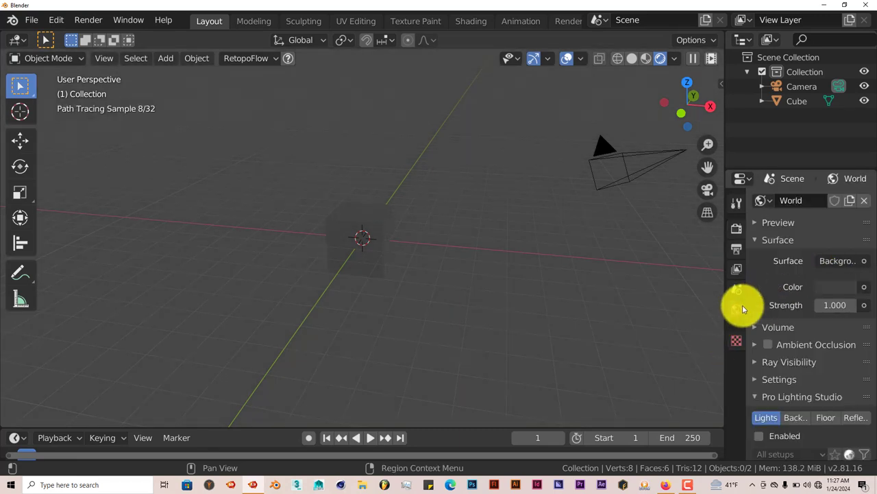
pyautogui.click(834, 288)
pyautogui.moveTo(848, 162); pyautogui.dragTo(848, 178)
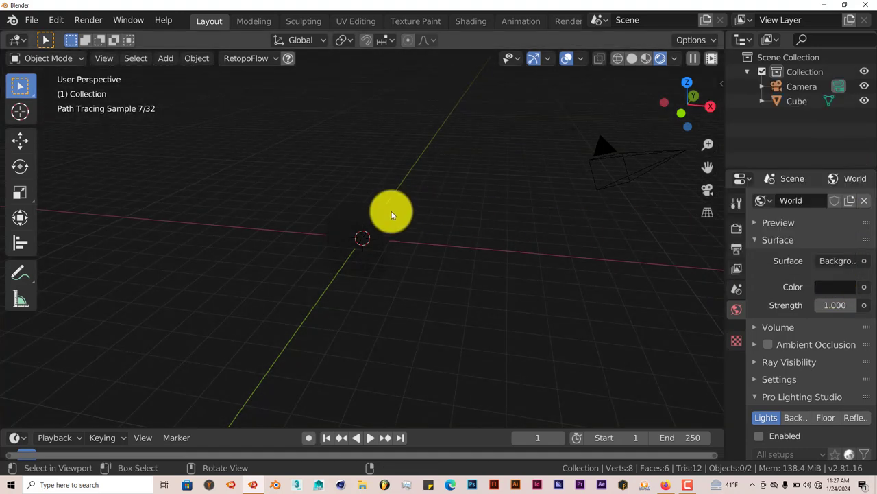
# Add a Sunset light from the natural light presets to illuminate the cube.
pyautogui.hotkey('shift', 'a')
pyautogui.moveTo(392, 215)
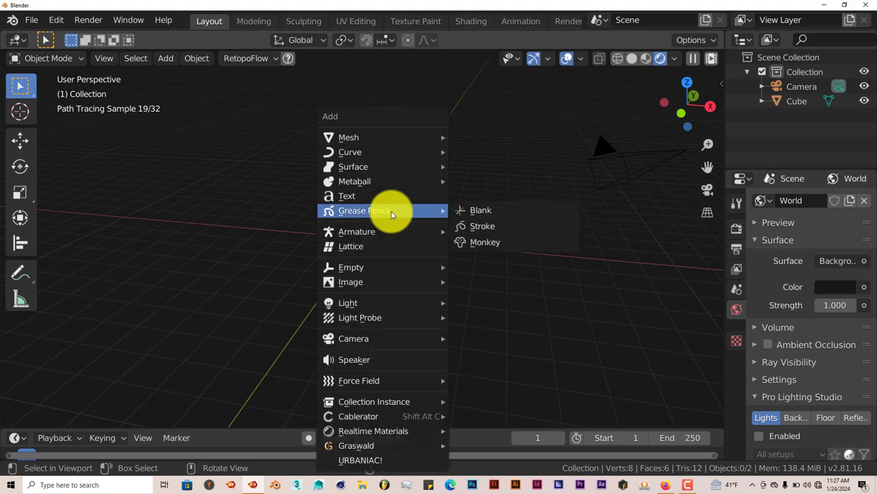
pyautogui.moveTo(377, 303)
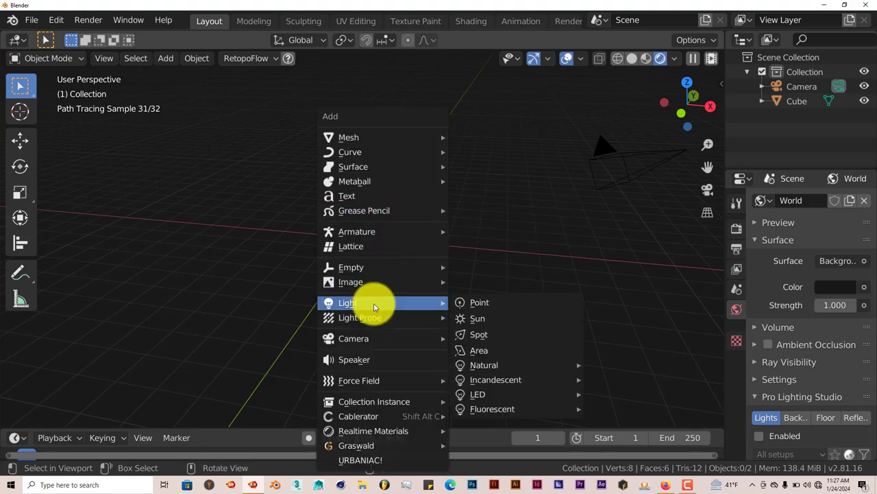
pyautogui.moveTo(497, 365)
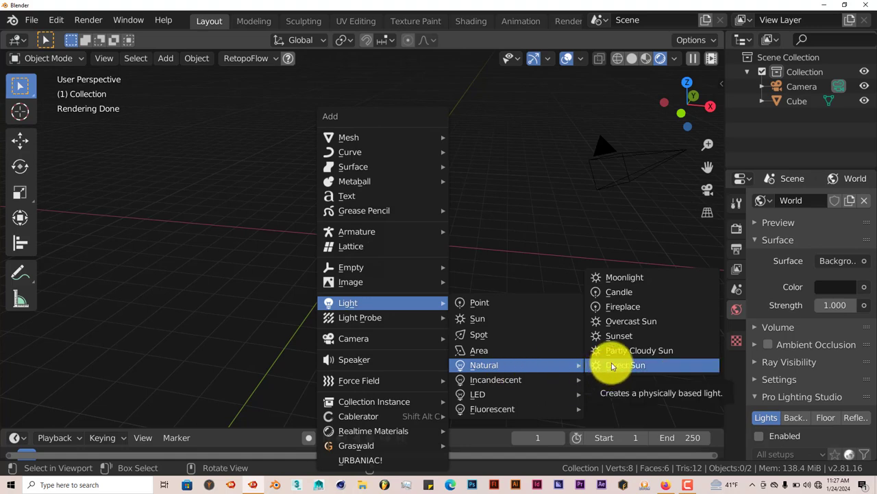
pyautogui.click(619, 336)
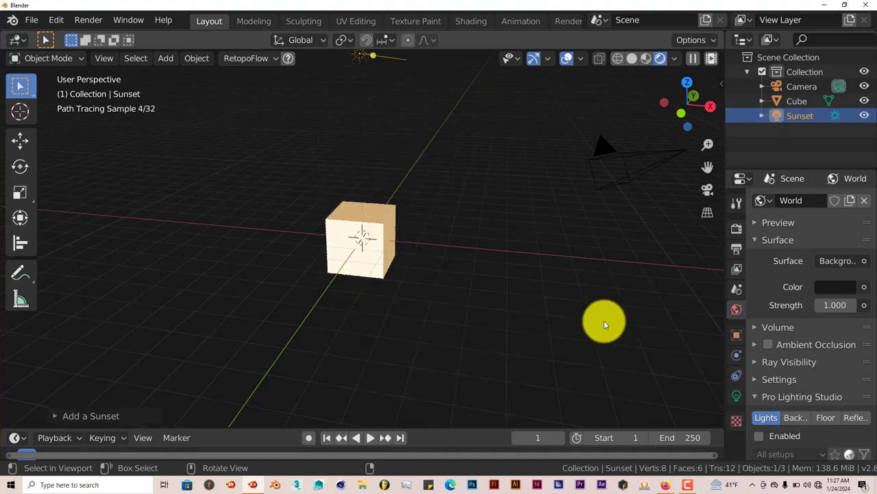
pyautogui.moveTo(708, 170); pyautogui.dragTo(706, 218)
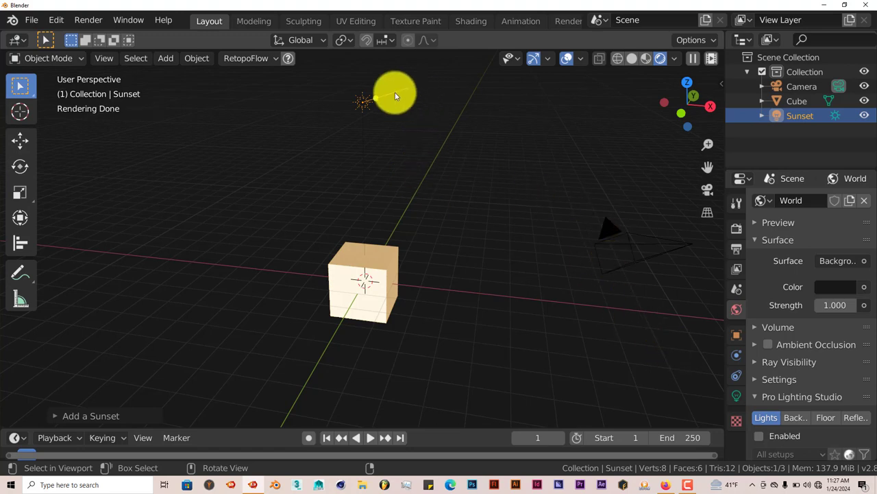
# Review the Sunset light's color and strength settings, and delete the light.
pyautogui.click(737, 401)
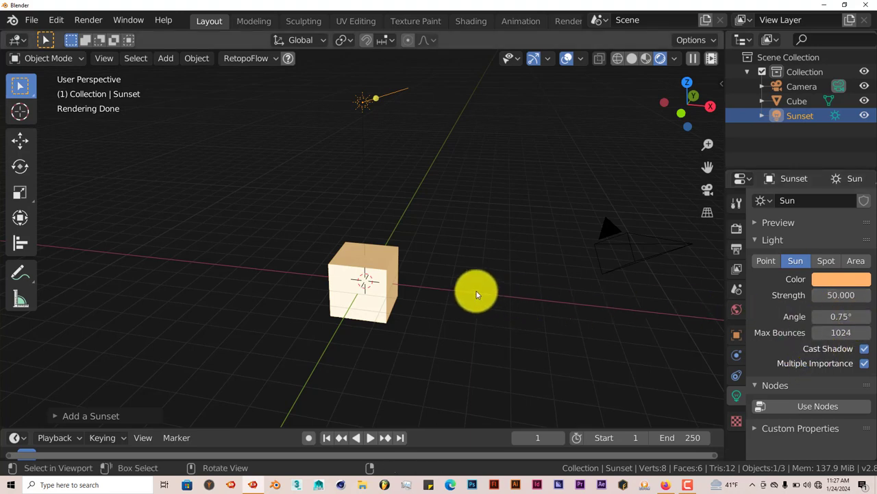
pyautogui.moveTo(511, 271); pyautogui.dragTo(494, 290, button='middle')
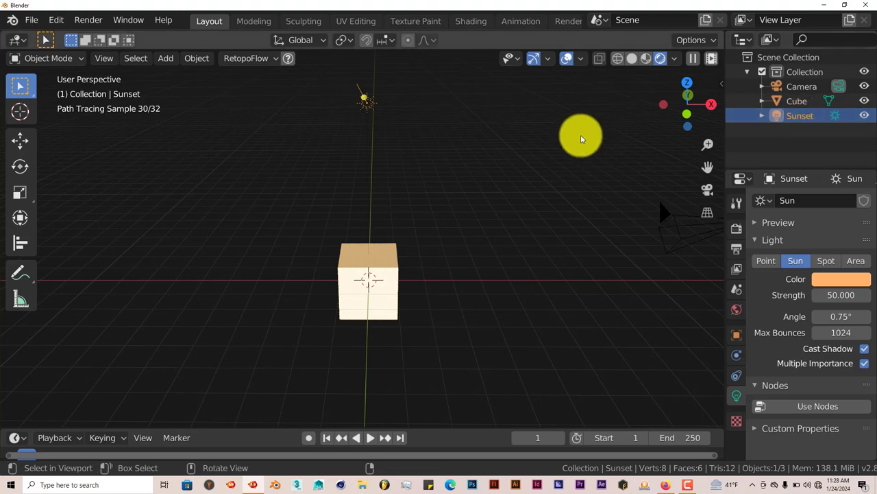
pyautogui.press('Delete')
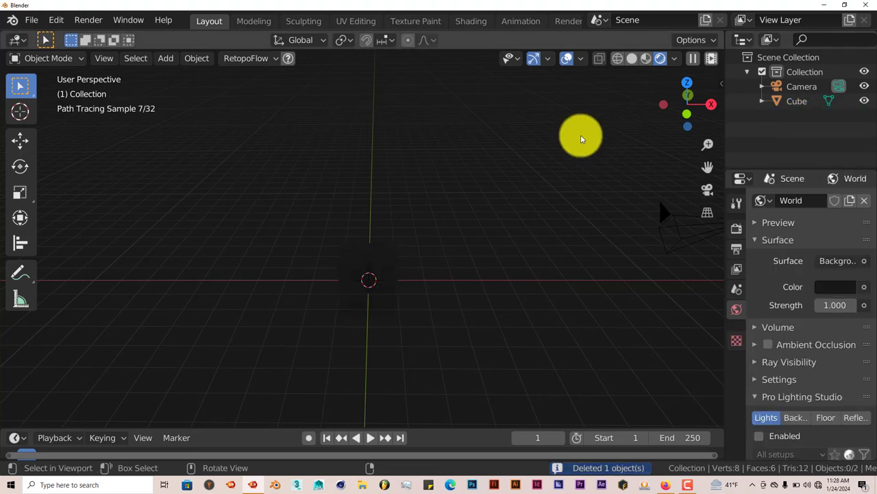
# Add a Direct Sun light from the natural light presets and view its effect on the cube.
pyautogui.hotkey('shift', 'a')
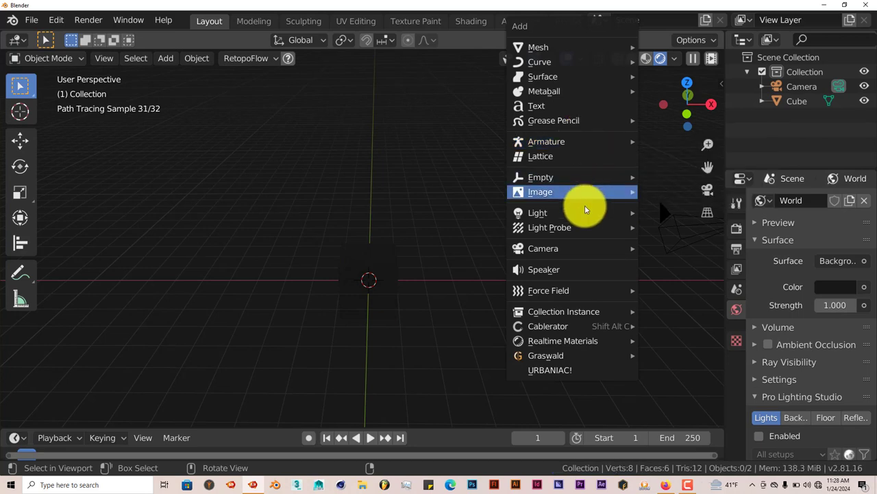
pyautogui.moveTo(583, 212)
pyautogui.moveTo(695, 279)
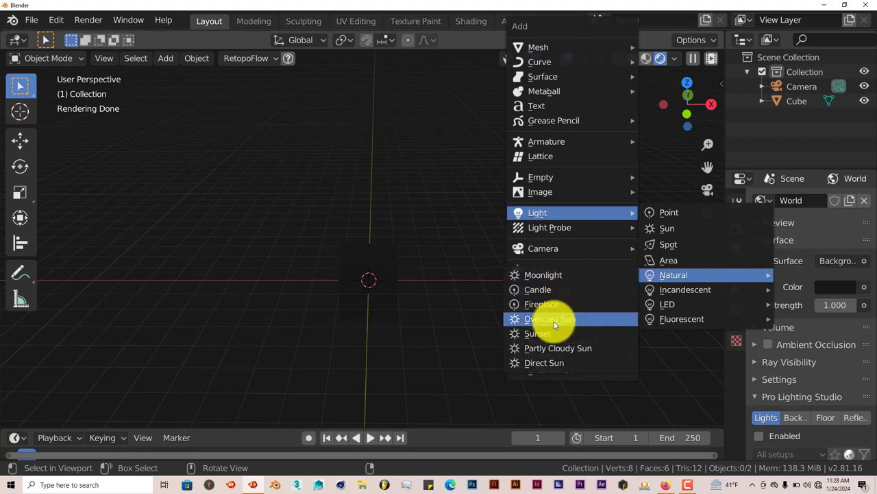
pyautogui.click(550, 363)
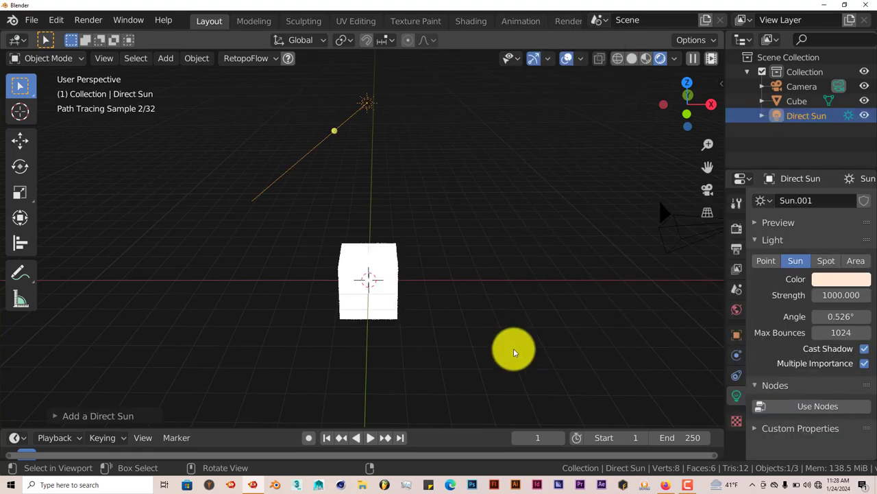
pyautogui.moveTo(421, 298)
pyautogui.mouseDown(button='middle')
pyautogui.moveTo(447, 299)
pyautogui.moveTo(378, 229)
pyautogui.moveTo(421, 274)
pyautogui.moveTo(391, 261)
pyautogui.moveTo(343, 260)
pyautogui.moveTo(352, 274)
pyautogui.mouseUp(button='middle')
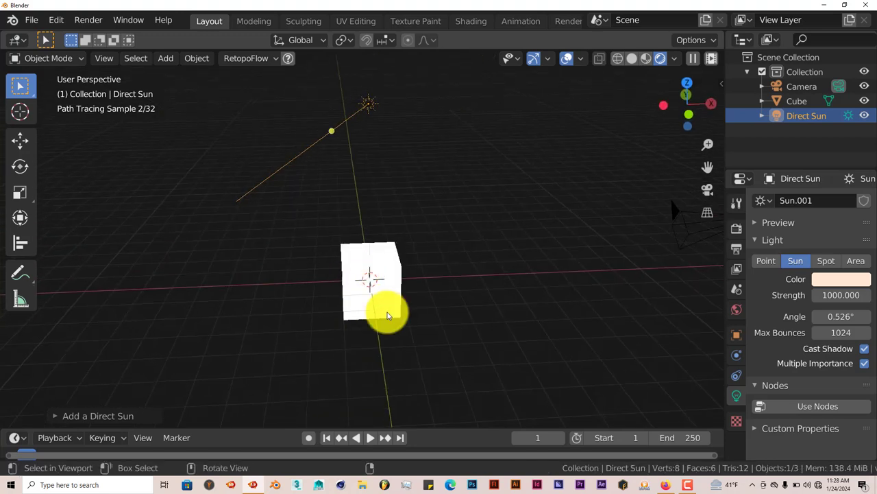
# Delete the cube and add a monkey mesh in its place under the Direct Sun light.
pyautogui.click(363, 282)
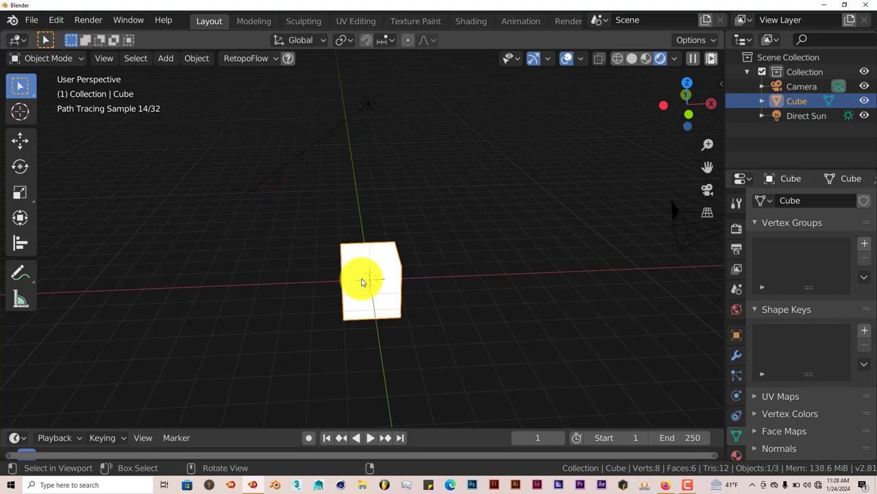
pyautogui.press('Delete')
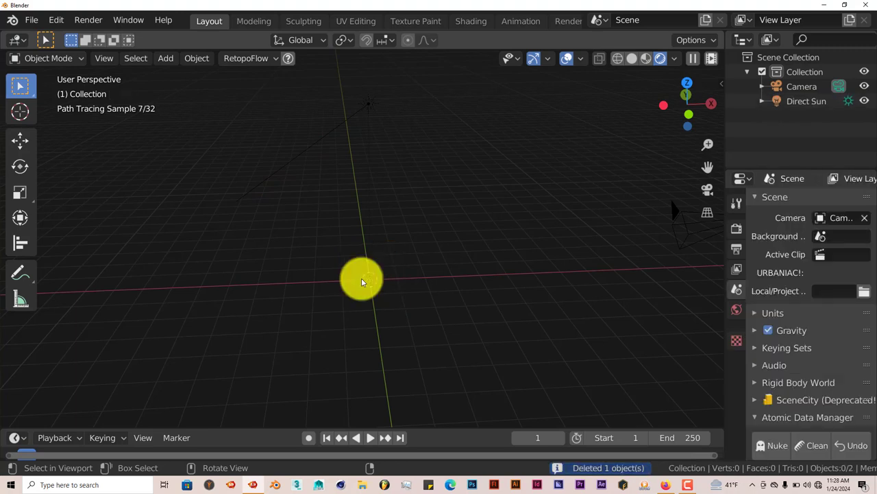
pyautogui.hotkey('shift', 'a')
pyautogui.moveTo(364, 111)
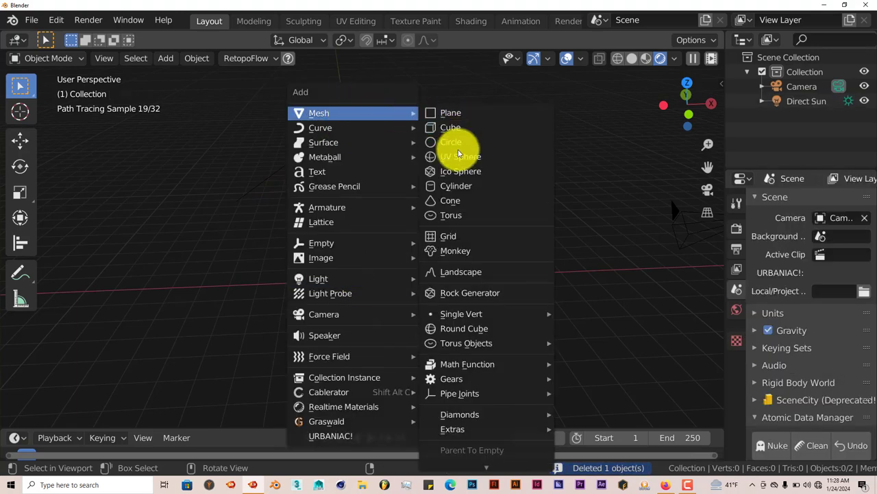
pyautogui.click(447, 251)
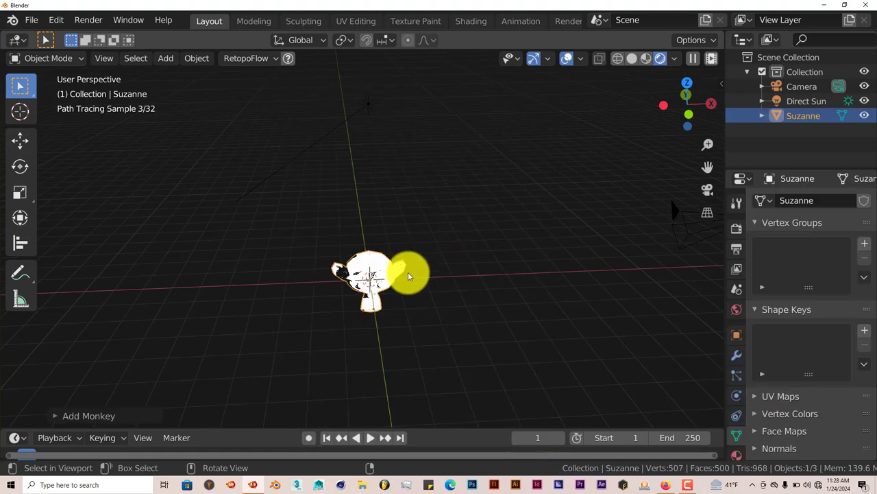
pyautogui.scroll(4, 425, 267)
pyautogui.moveTo(708, 166); pyautogui.dragTo(725, 108)
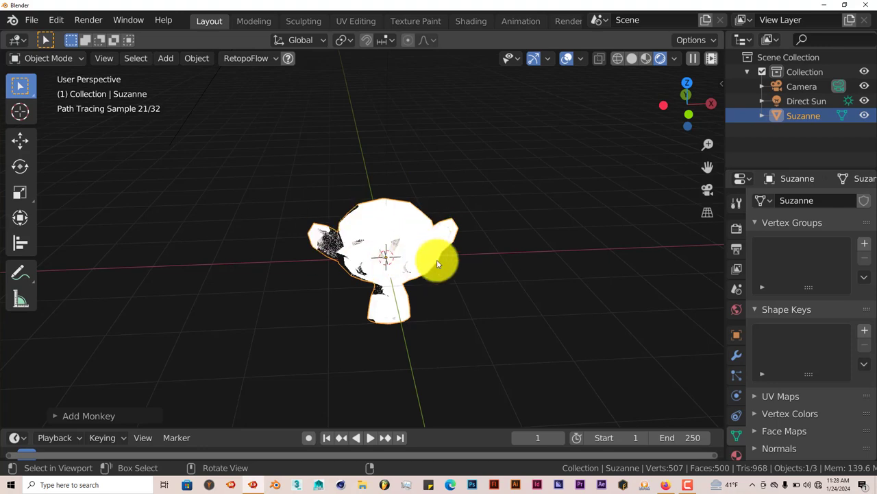
# Add a Subdivision Surface modifier to the monkey and set its viewport subdivision level to 2.
pyautogui.click(734, 354)
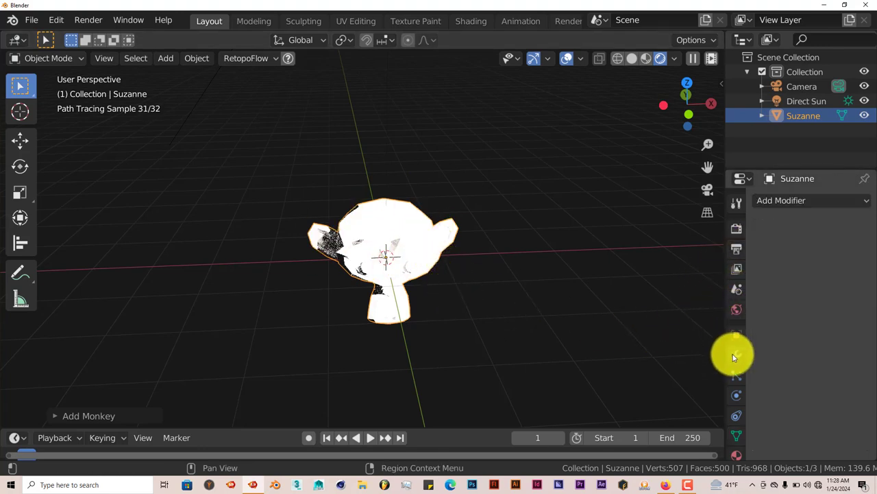
pyautogui.click(801, 205)
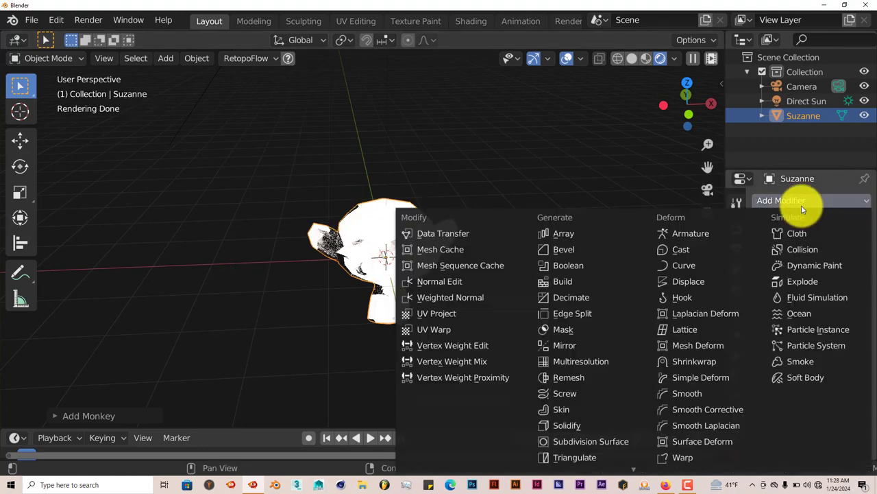
pyautogui.click(619, 441)
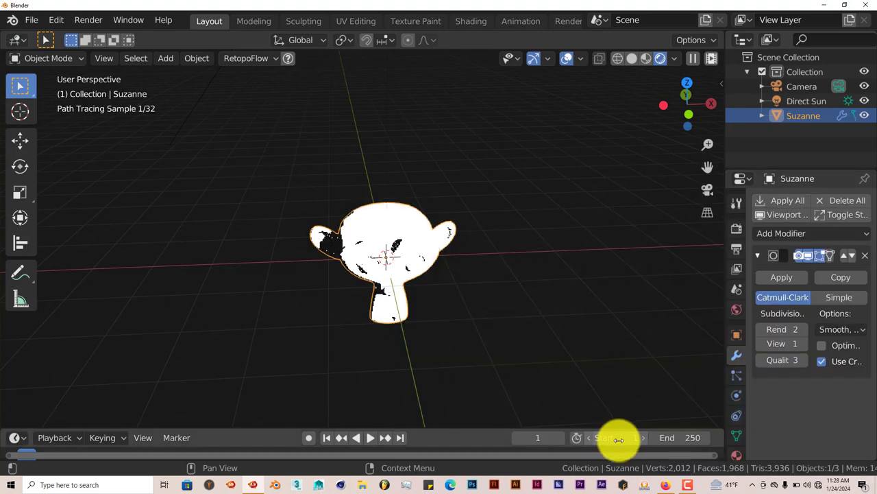
pyautogui.click(802, 344)
pyautogui.scroll(1, 459, 300)
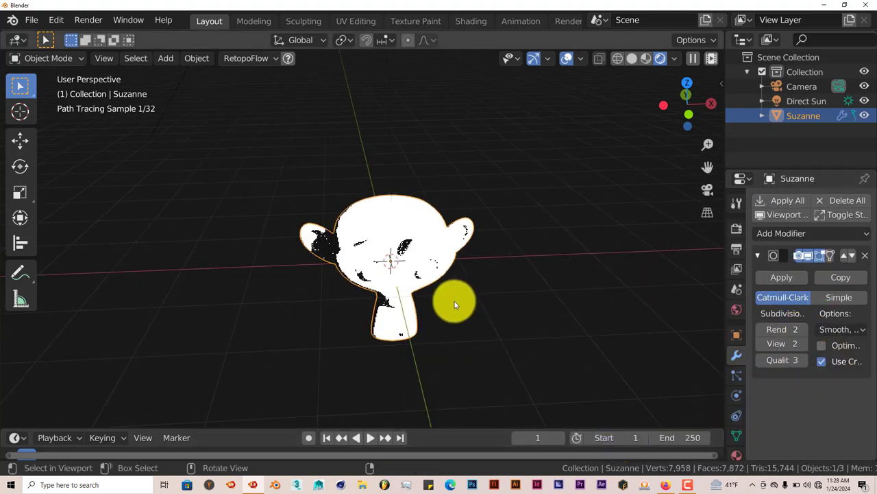
pyautogui.moveTo(454, 301); pyautogui.dragTo(386, 257, button='middle')
pyautogui.scroll(-2, 376, 280)
pyautogui.scroll(2, 387, 261)
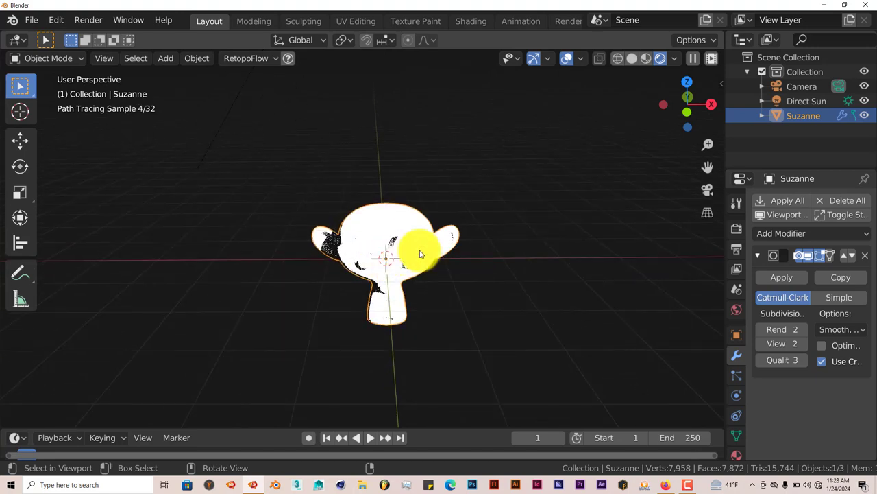
# Set the Direct Sun light's strength to 5 and view its effect on the monkey.
pyautogui.click(804, 103)
pyautogui.click(738, 396)
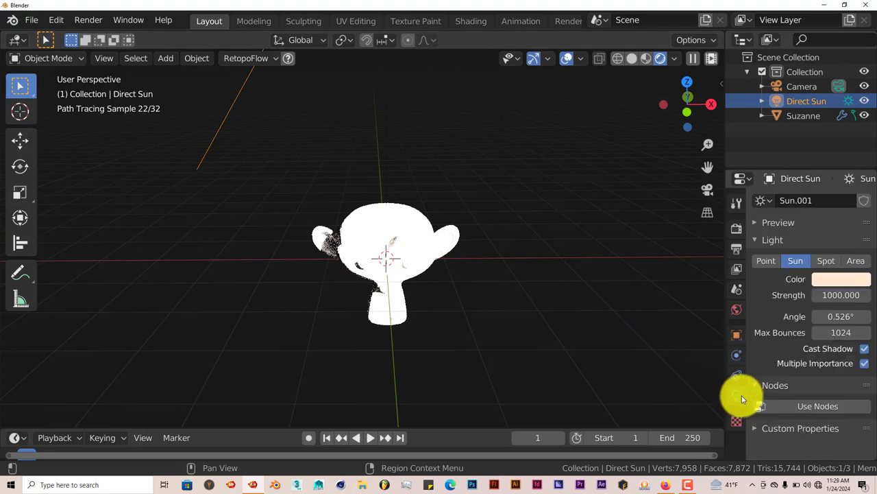
pyautogui.click(831, 295)
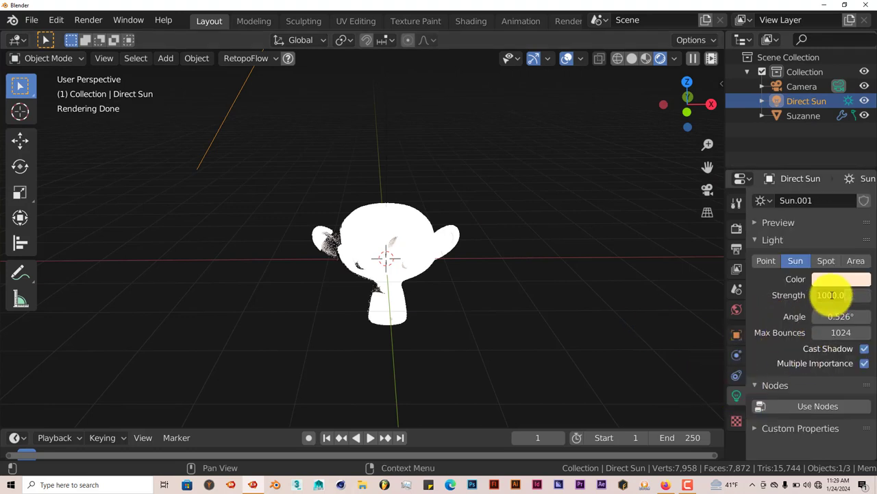
pyautogui.write('5')
pyautogui.press('Return')
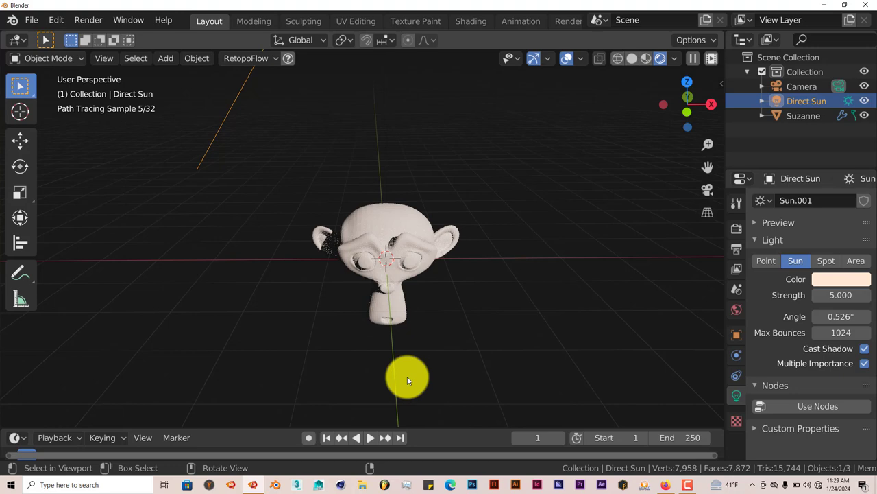
pyautogui.moveTo(408, 376); pyautogui.dragTo(355, 261, button='middle')
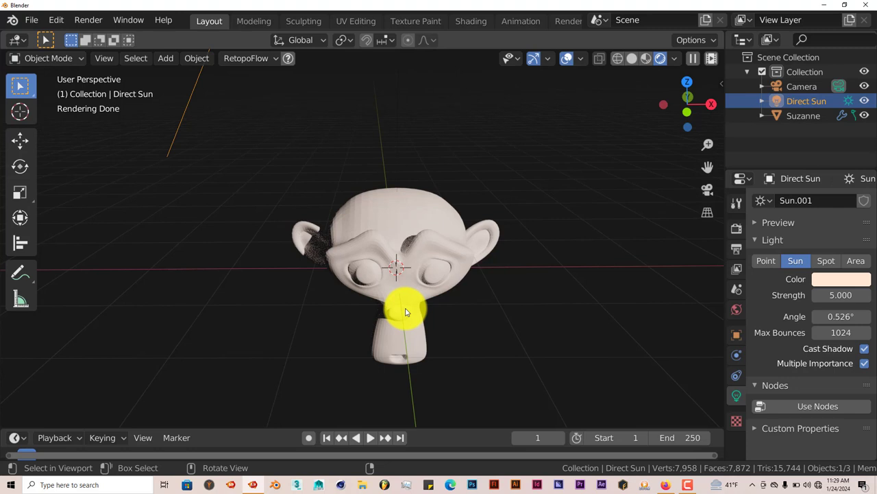
pyautogui.scroll(-2, 405, 310)
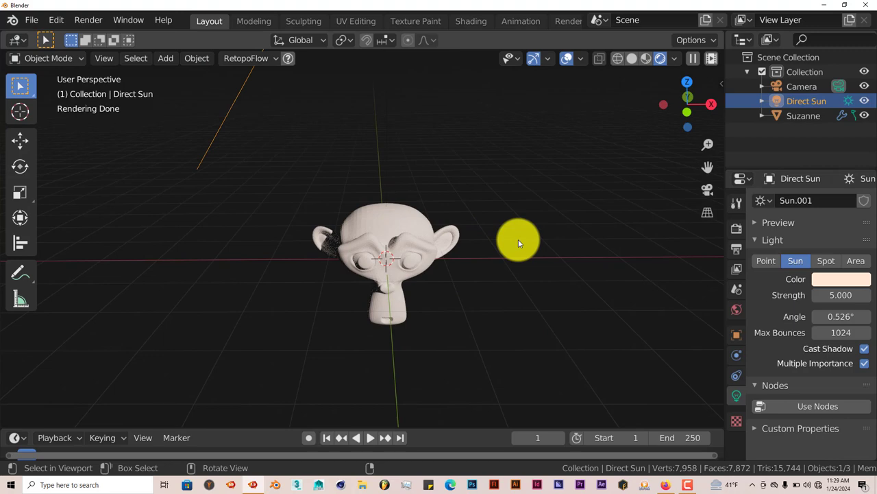
# Replace the Direct Sun with a 9,000 lm Mini Can Wide IES light from the incandescent presets.
pyautogui.hotkey('shift', 'a')
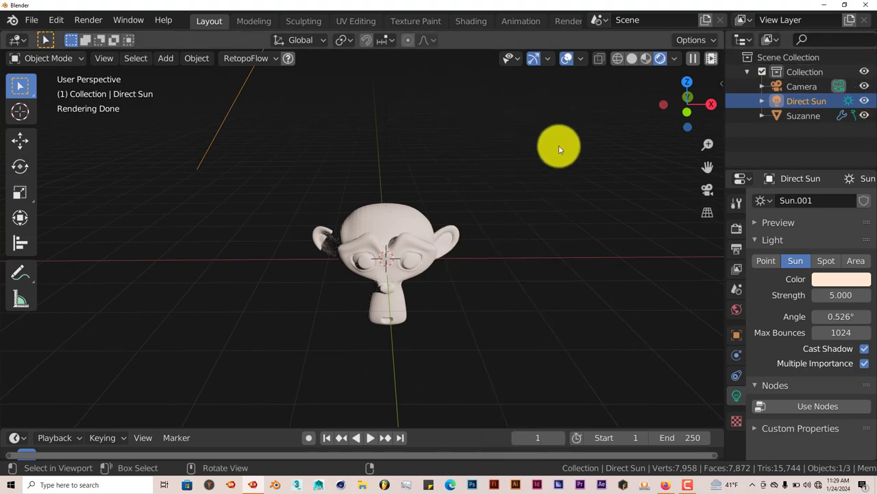
pyautogui.scroll(-4, 454, 200)
pyautogui.press('Delete')
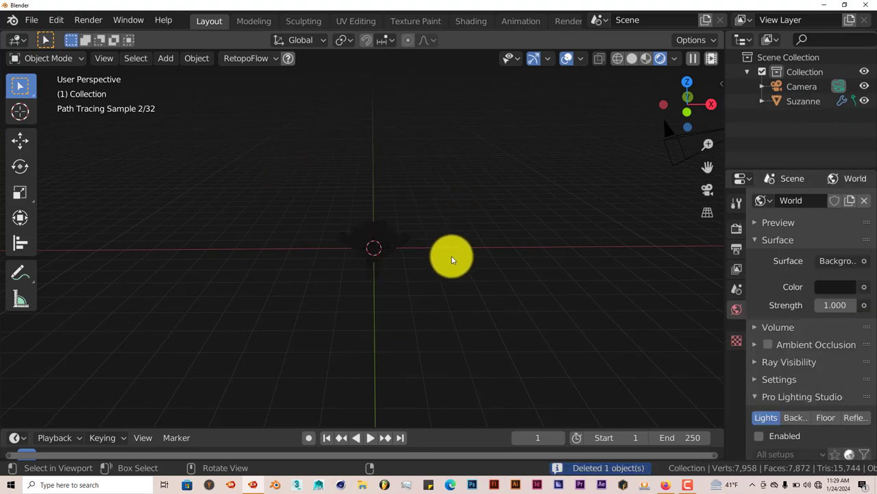
pyautogui.hotkey('shift', 'a')
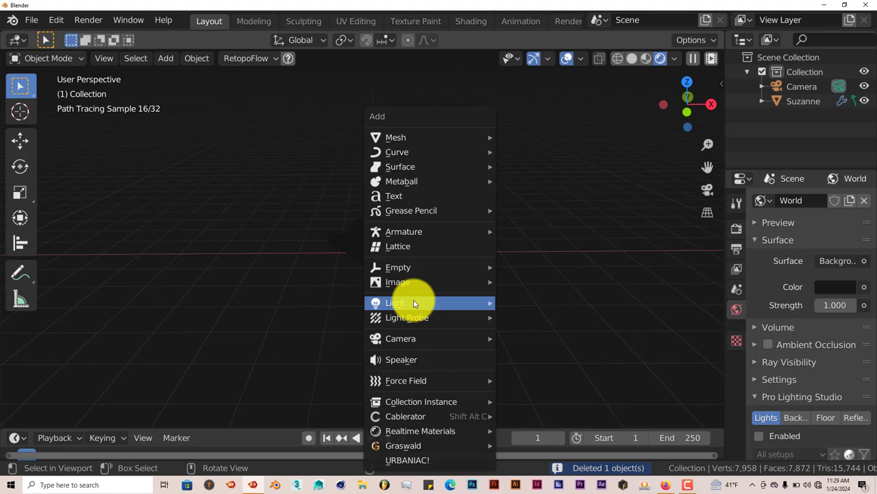
pyautogui.moveTo(467, 304)
pyautogui.moveTo(528, 379)
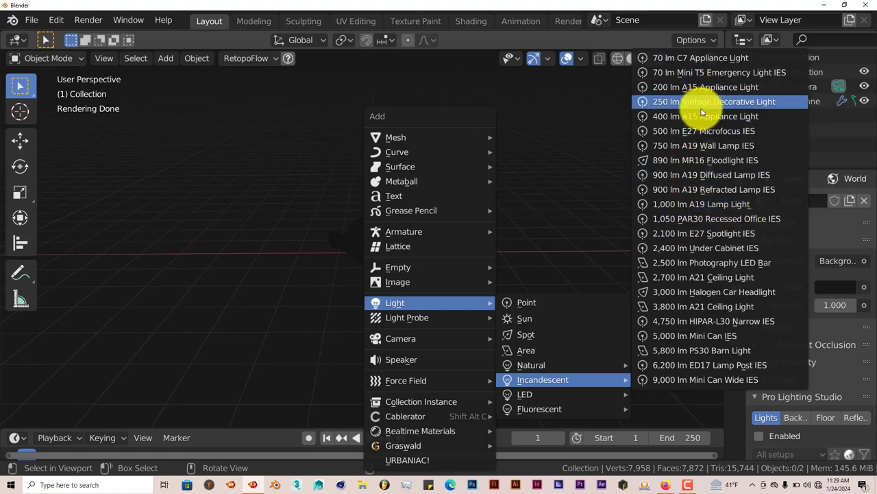
pyautogui.click(693, 379)
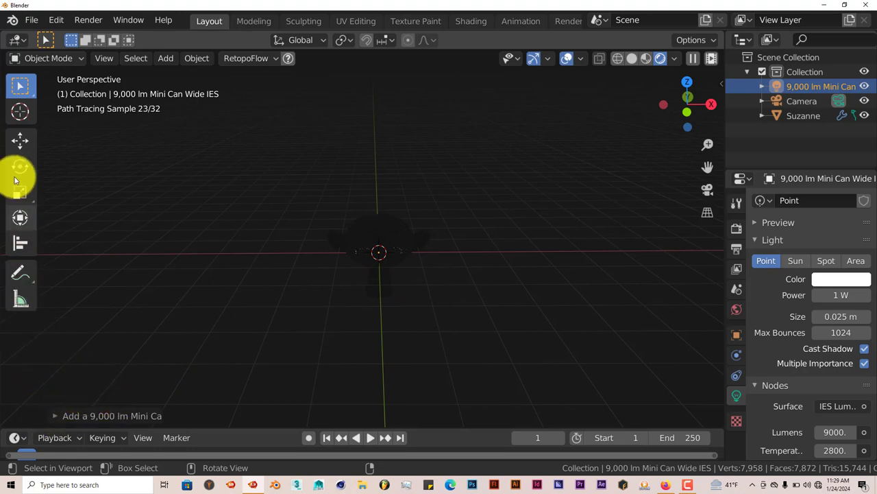
# Raise the Mini Can light straight up above the monkey's head and widen the properties area to review its node settings.
pyautogui.click(20, 140)
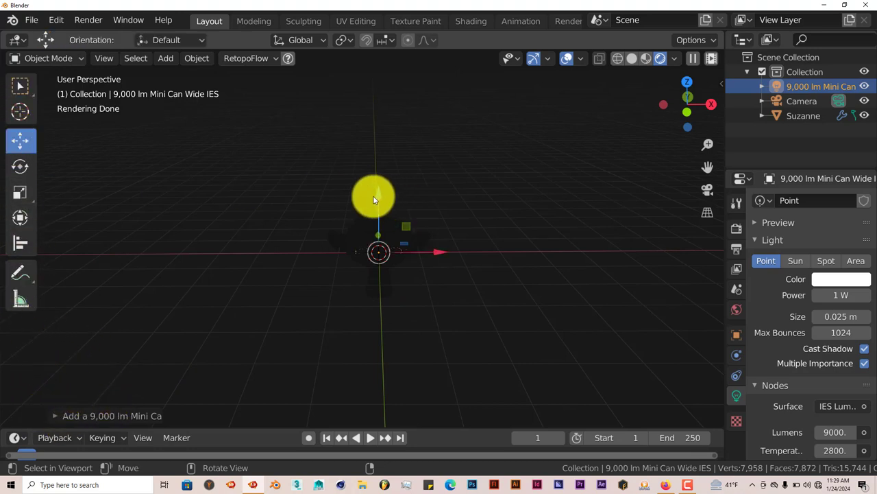
pyautogui.moveTo(379, 195); pyautogui.dragTo(376, 122)
pyautogui.moveTo(375, 122); pyautogui.dragTo(437, 204, button='middle')
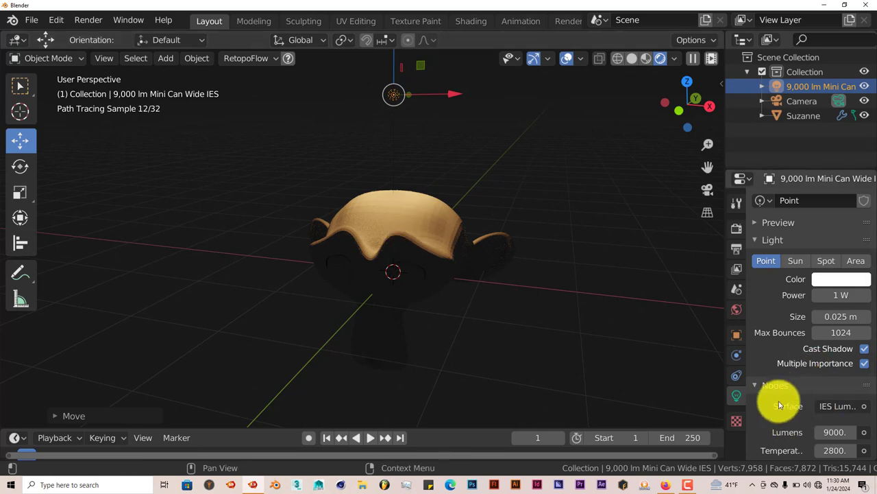
pyautogui.scroll(-3, 793, 422)
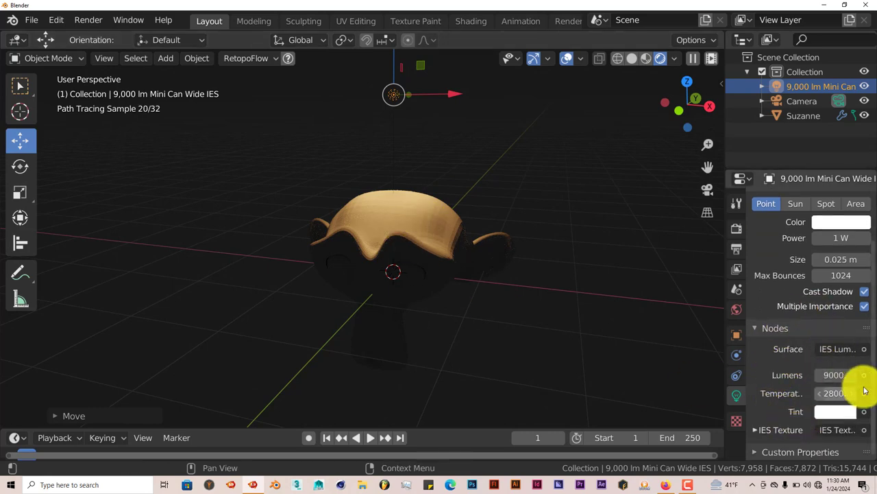
pyautogui.moveTo(728, 353); pyautogui.dragTo(679, 351)
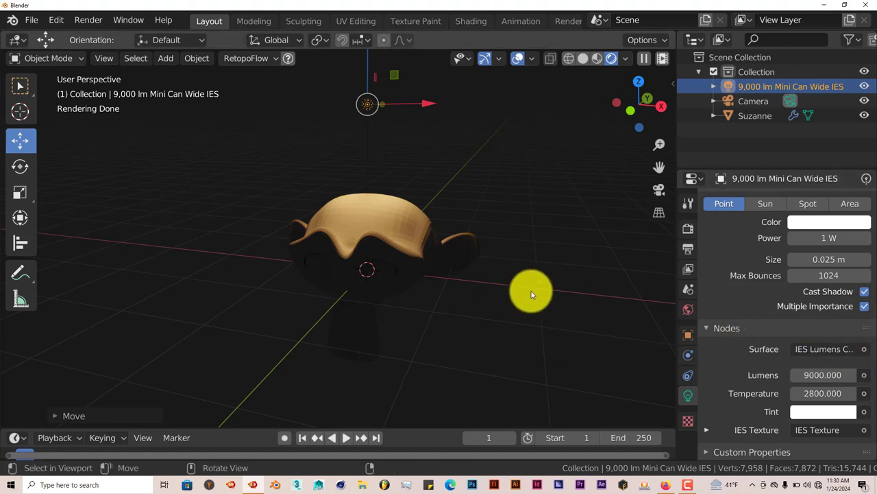
# Add a 240,000 lm Stage HID Spotlight IES from the fluorescent presets and raise it high above the monkey's head.
pyautogui.hotkey('shift', 'a')
pyautogui.moveTo(532, 291)
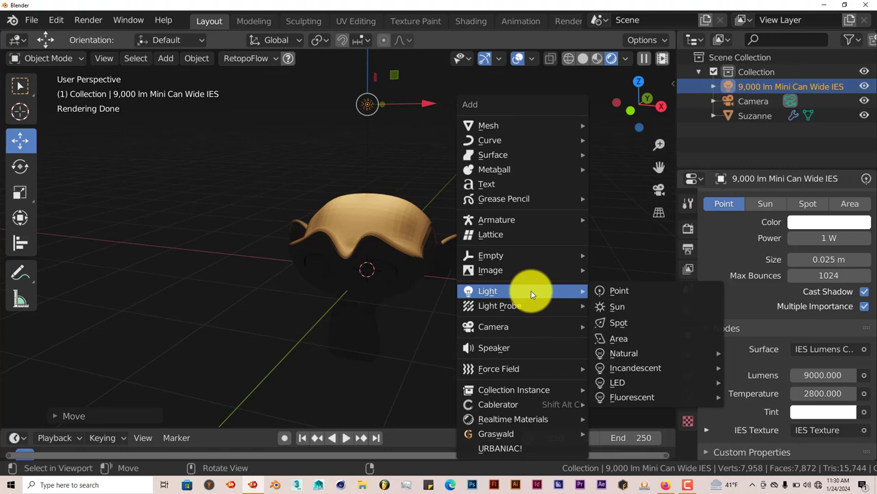
pyautogui.moveTo(630, 397)
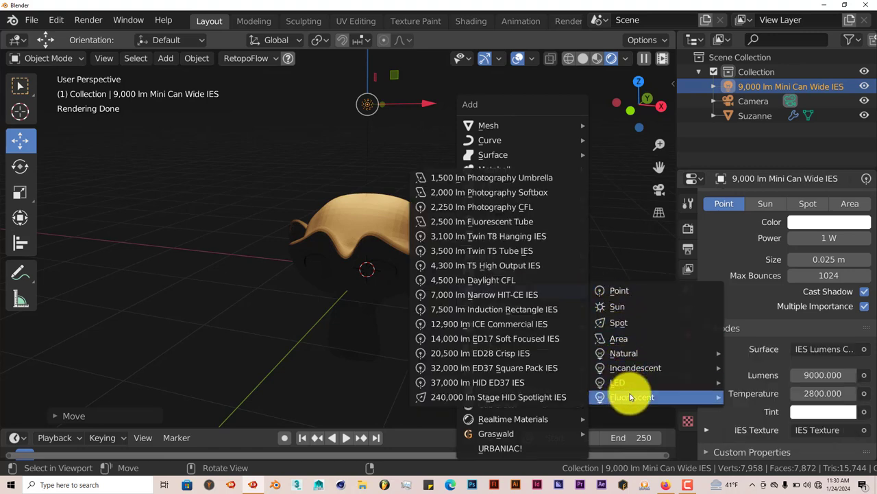
pyautogui.click(519, 396)
pyautogui.scroll(-2, 360, 246)
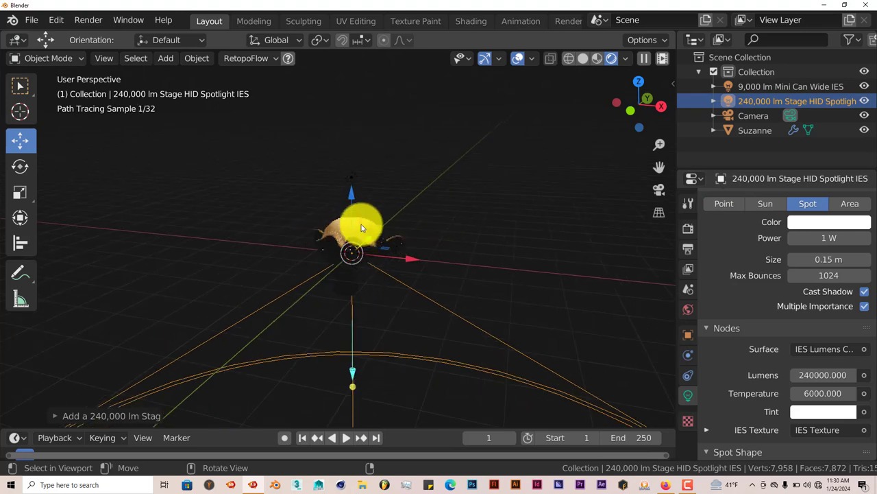
pyautogui.moveTo(350, 198); pyautogui.dragTo(349, 117)
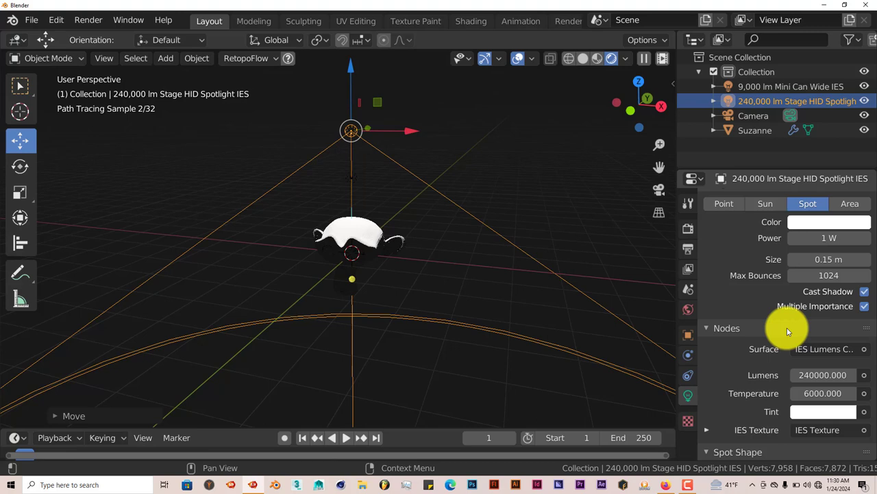